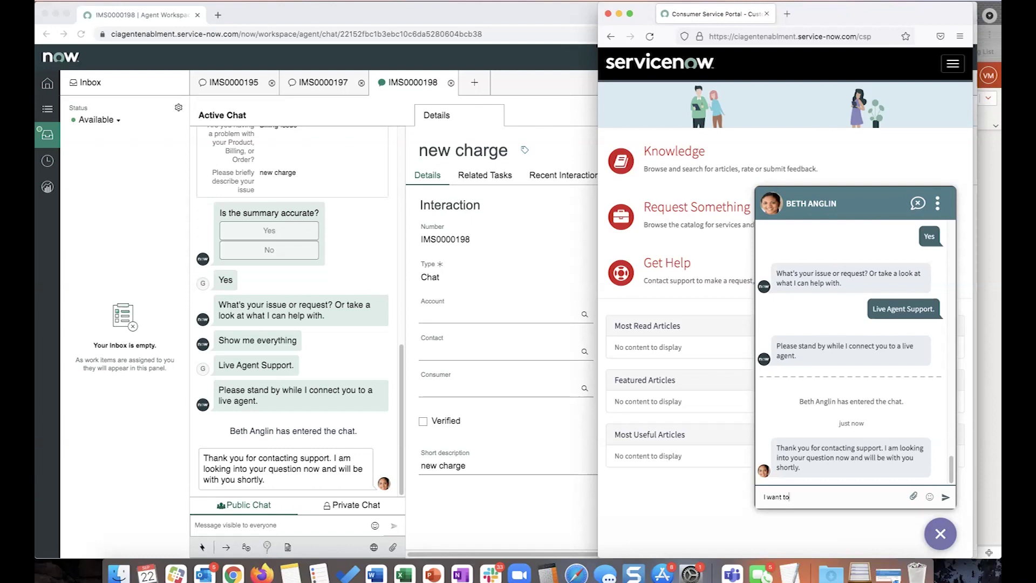
Send 'I want to register for the payment conference' from the portal chat, then return to the agent's reply box.
type("ister for the payment conference")
key("Return")
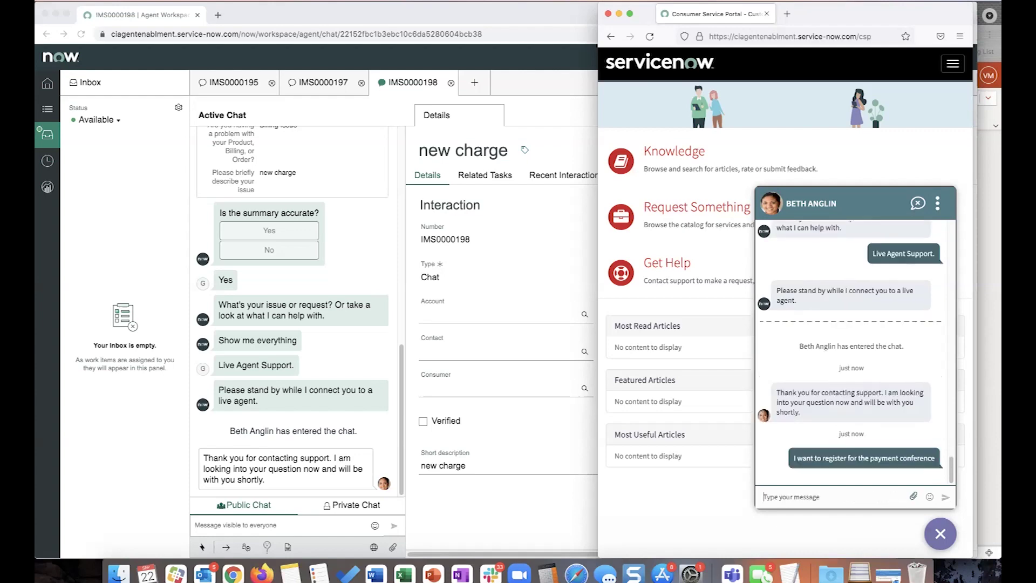
left_click(90, 477)
left_click(228, 526)
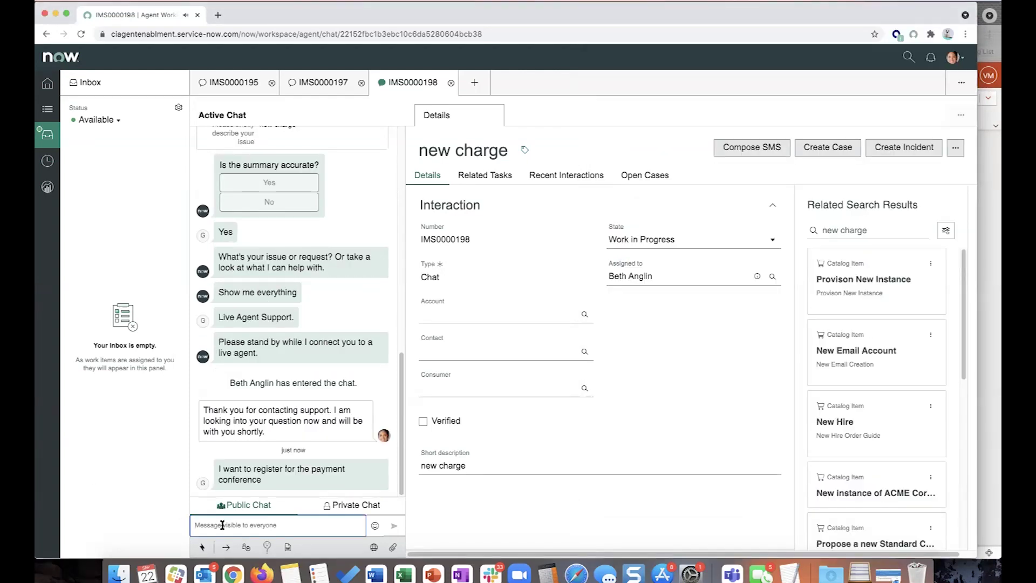
Launch the Conference Registration autopilot topic from the /autopilot command in Public Chat.
type("/auto")
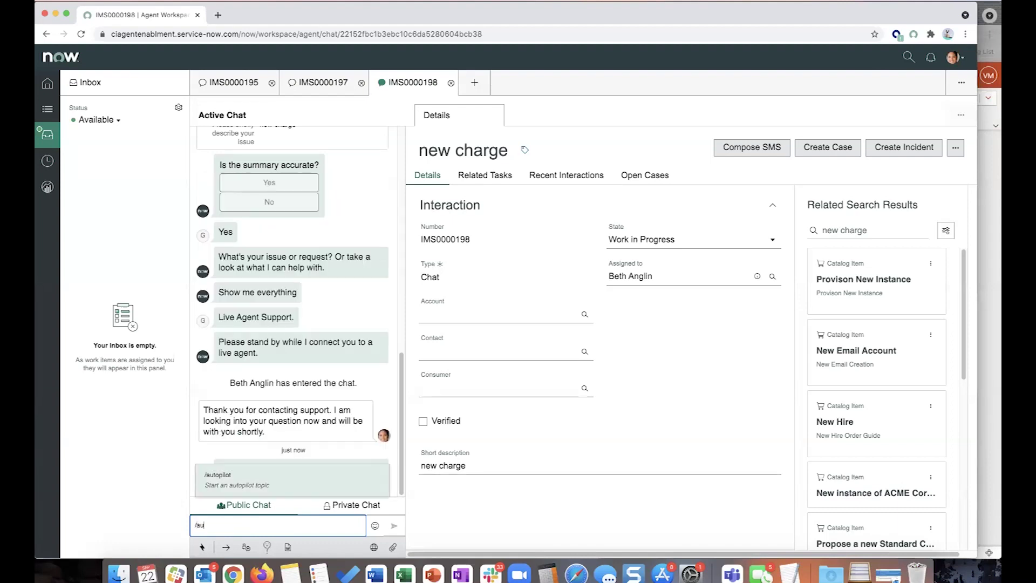
left_click(231, 486)
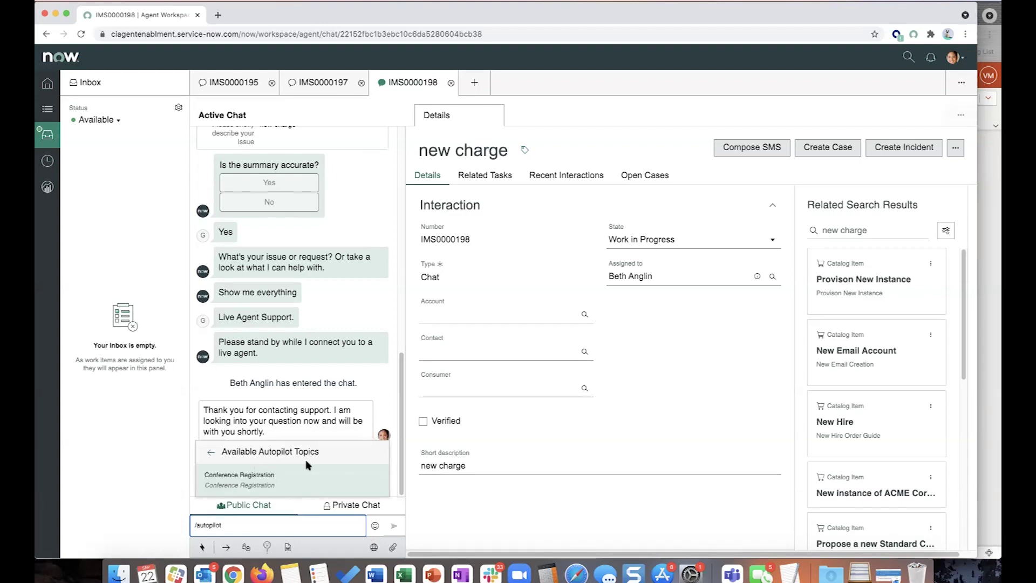
left_click(269, 483)
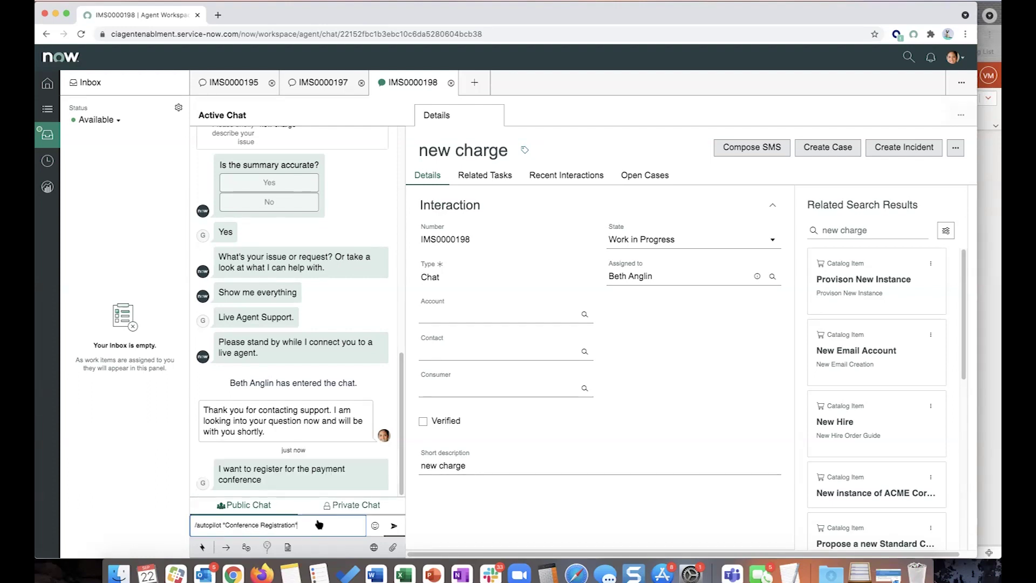
left_click(395, 528)
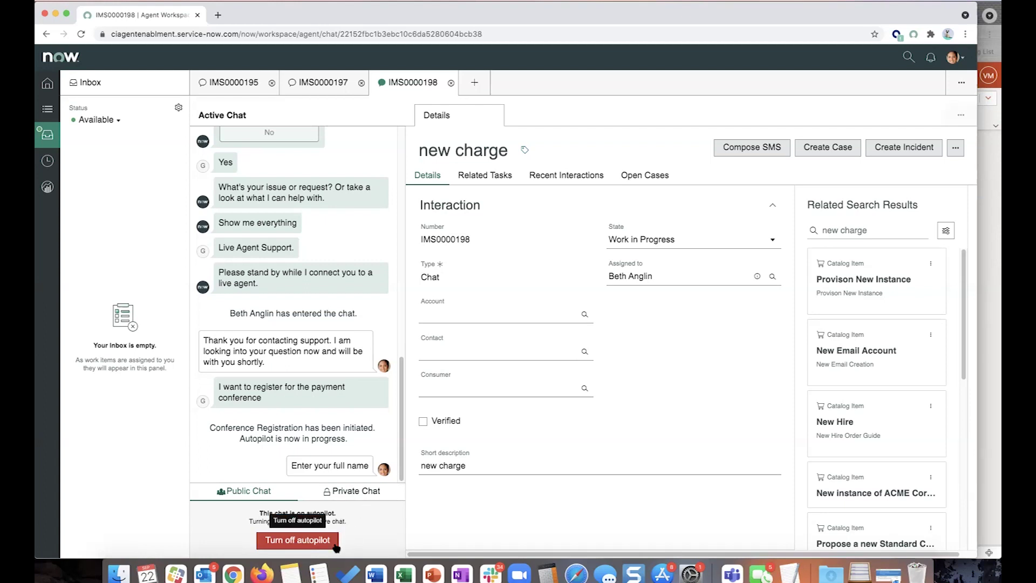
In the portal chat, send the customer's full name and answer Yes to registering for the company.
key("super+Tab")
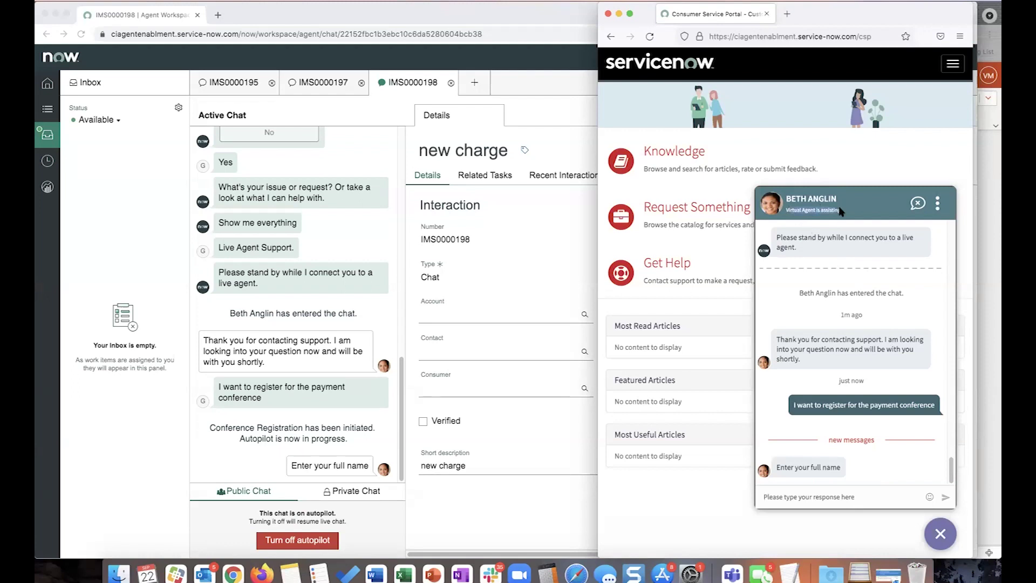
left_click(844, 501)
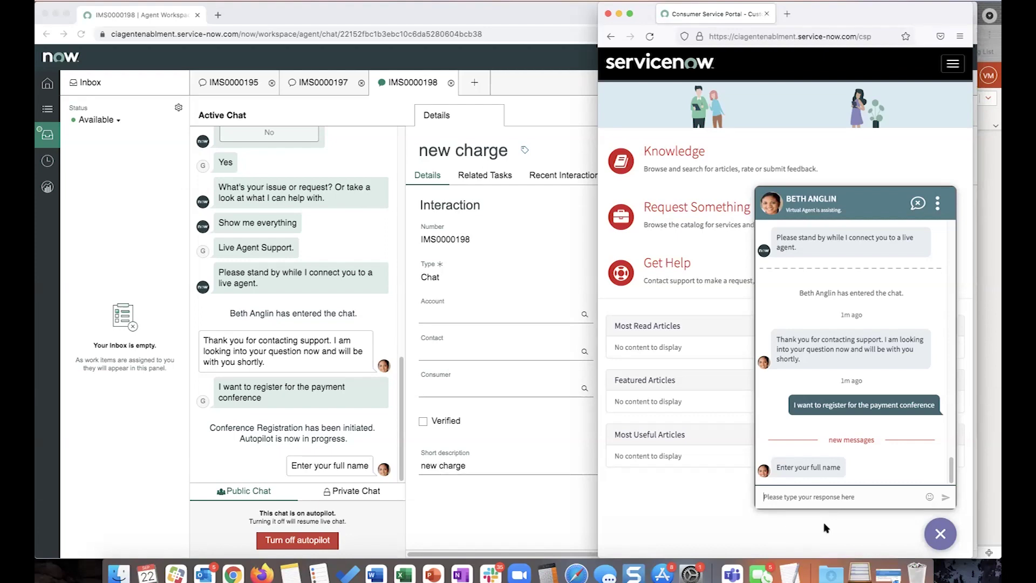
key("Return")
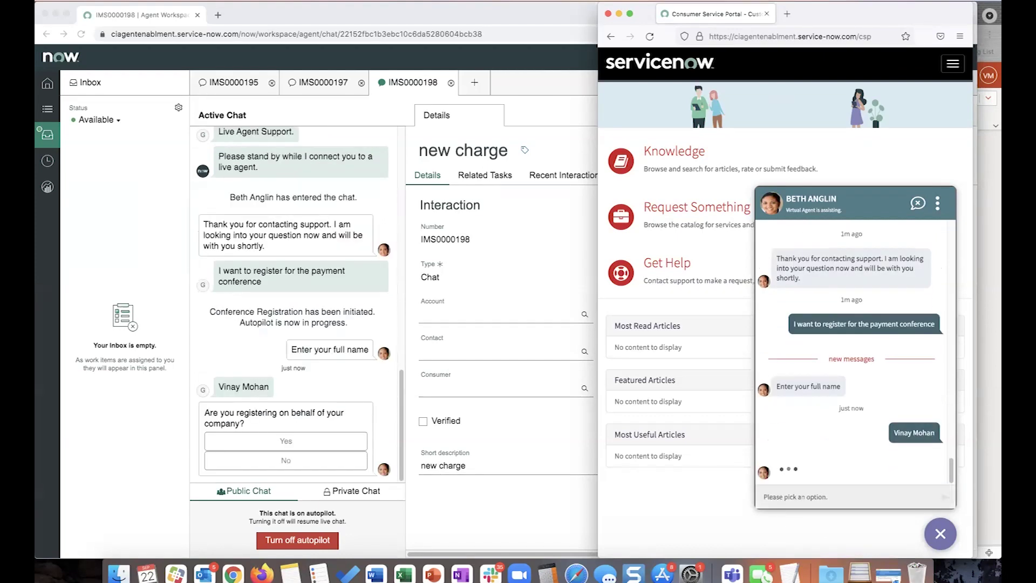
left_click(875, 453)
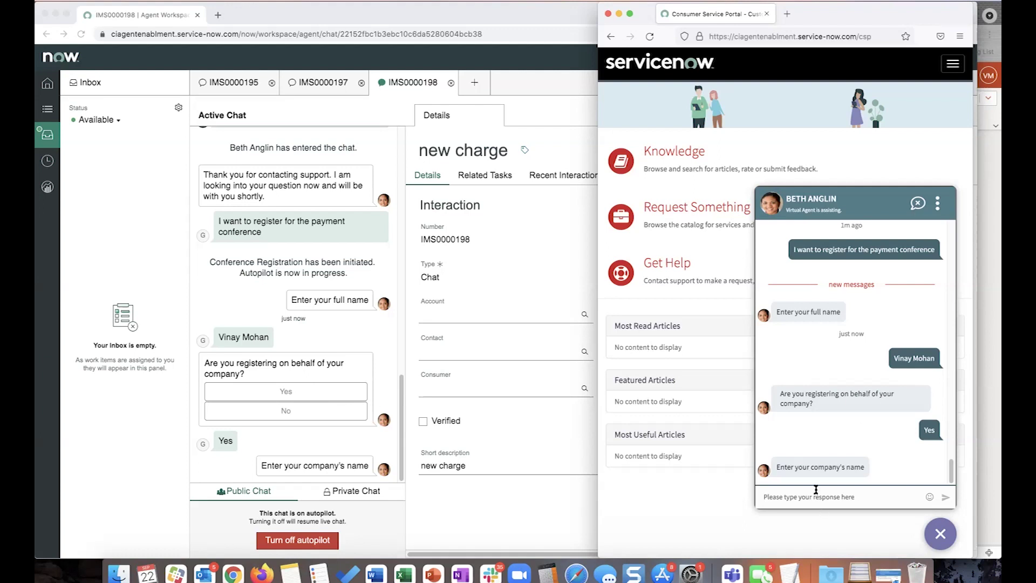
Give the company name 'ServiceNow' and answer Yes to needing a hotel.
type("ServiceNow")
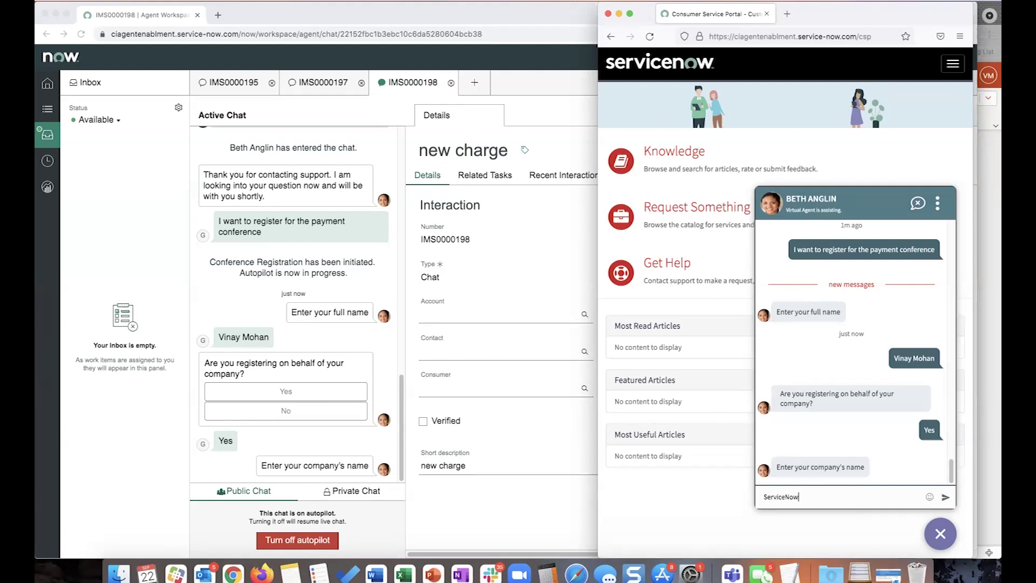
key("Return")
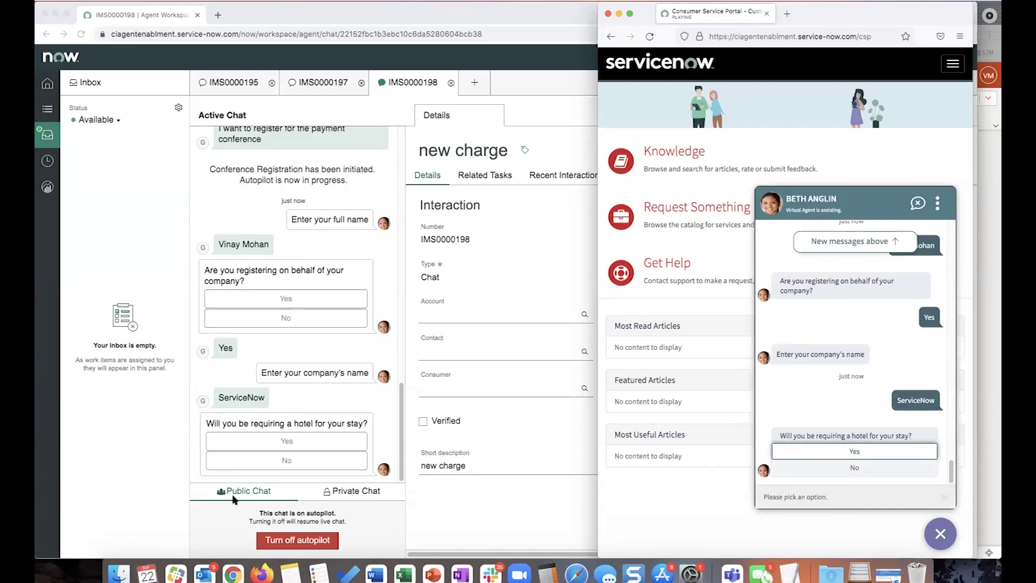
left_click(864, 452)
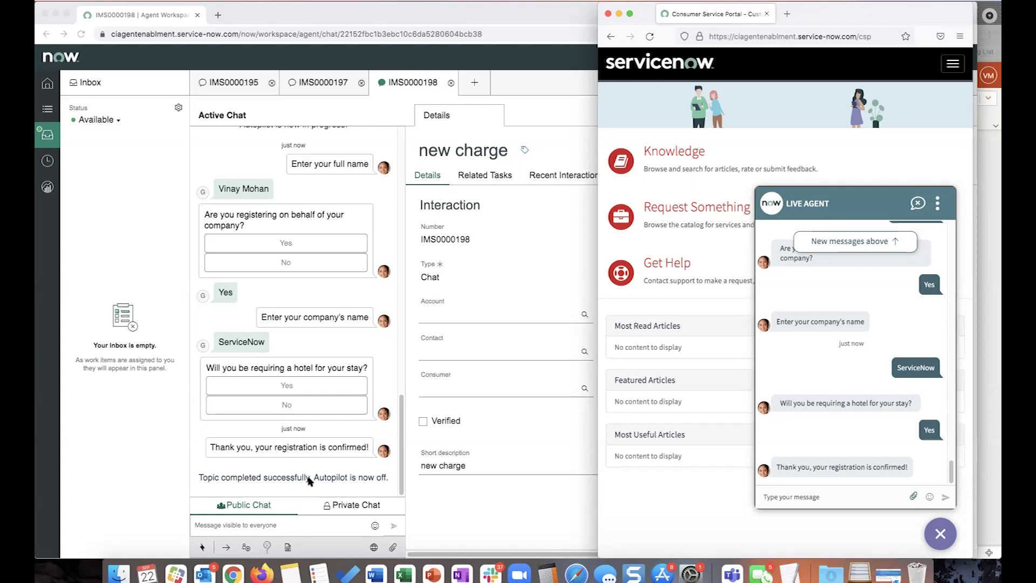
Ask the customer 'Did that help you?' from the agent's public chat.
left_click(290, 525)
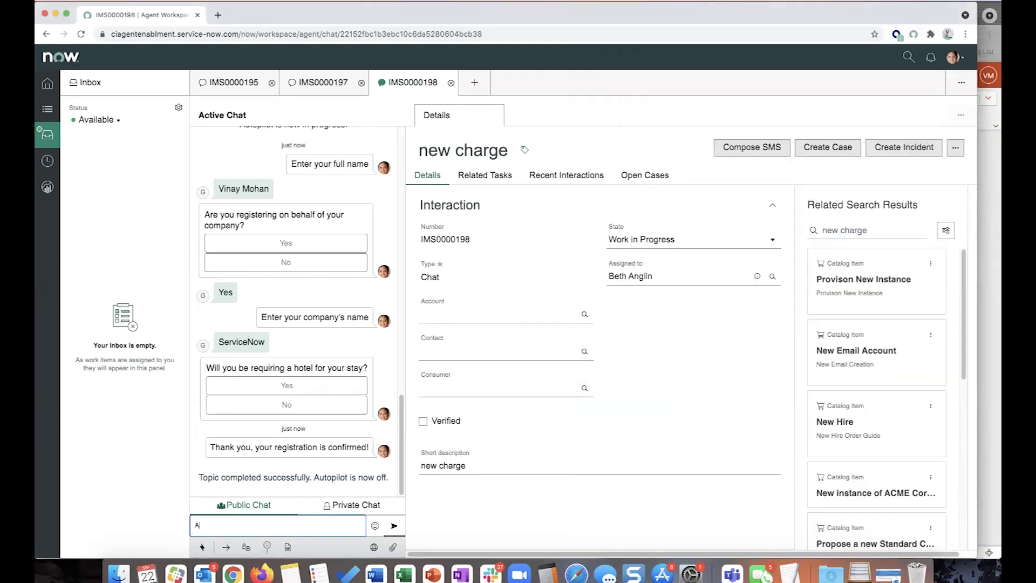
type("Did that help you")
key("Return")
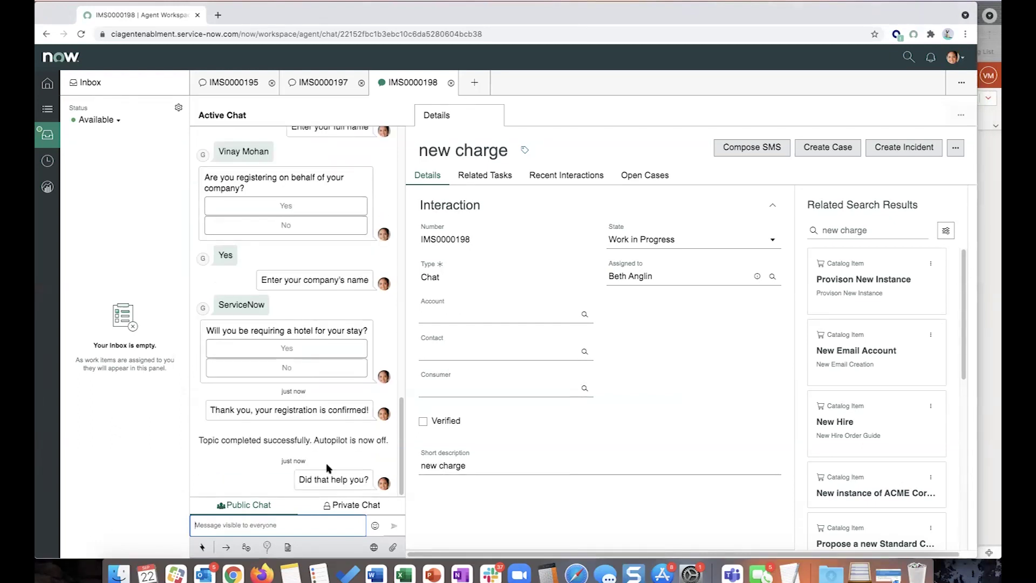
Reply 'yes' from the customer's portal chat.
key("super+Tab")
left_click(831, 494)
type("yes")
key("Return")
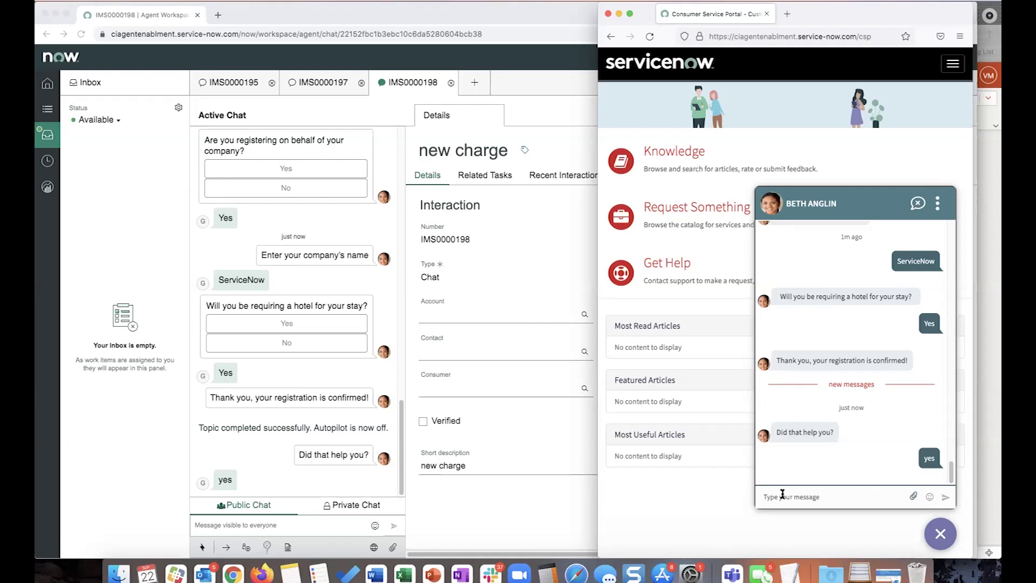
Send 'I want to register for the payment conference' again from the portal, correcting the typos.
type("I ean")
key("BackSpace")
type("want to regsiter")
key("BackSpace")
key("BackSpace")
key("BackSpace")
type("ister for teh")
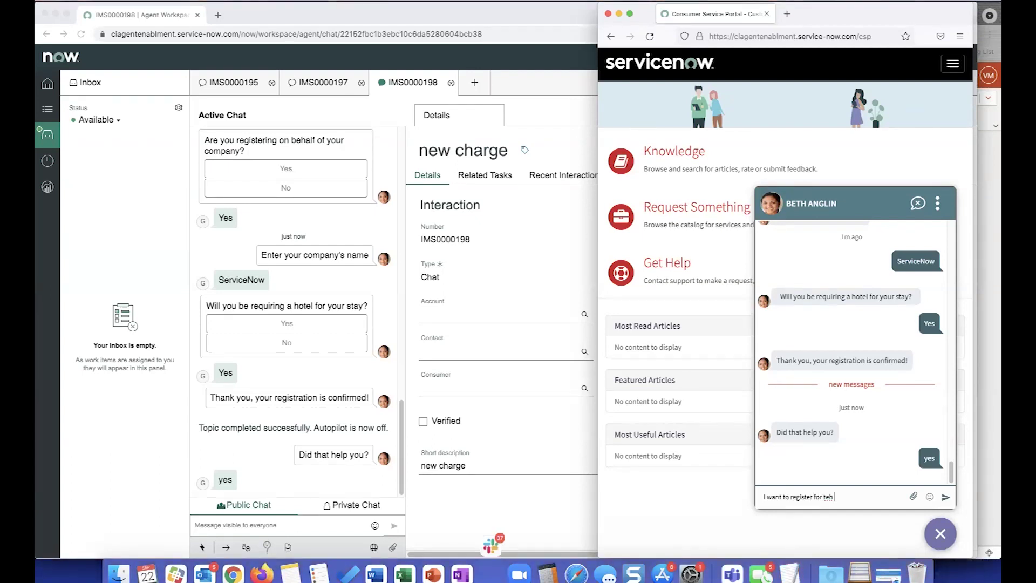
type("e payment conference")
key("Return")
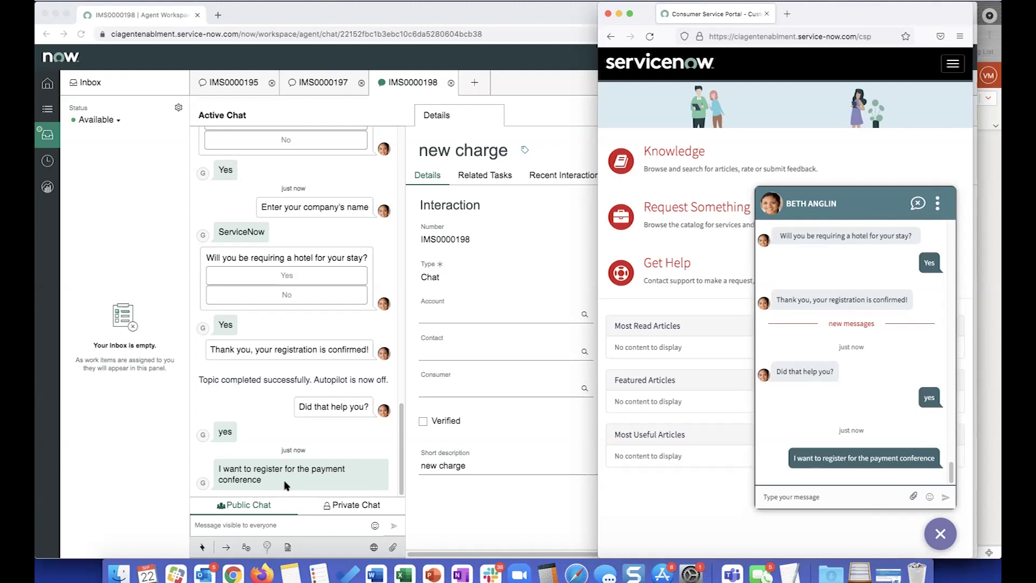
left_click(289, 526)
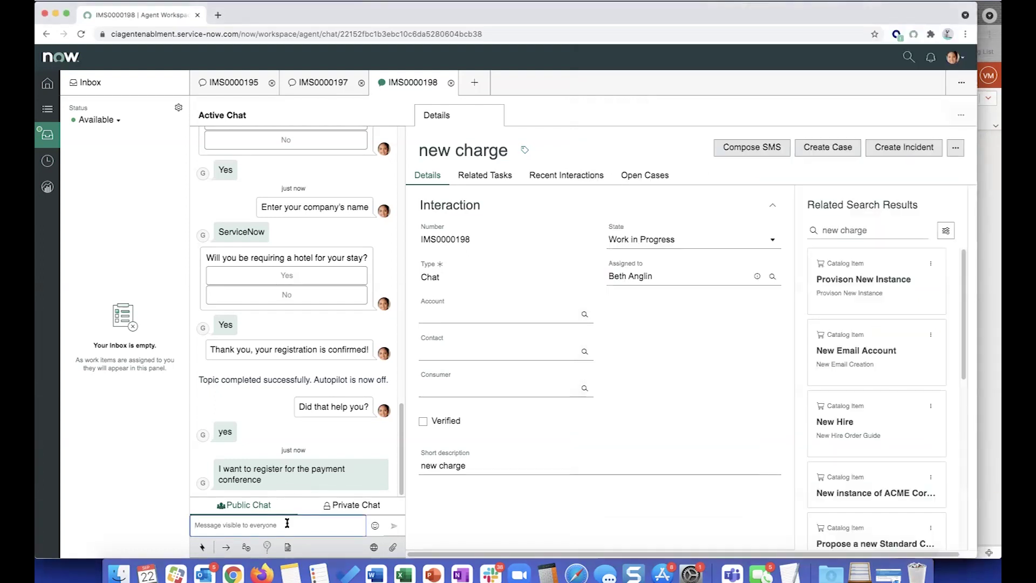
Send the /conference_selector command with the Payments Professionals Meet conference to the customer.
left_click(289, 525)
type("/")
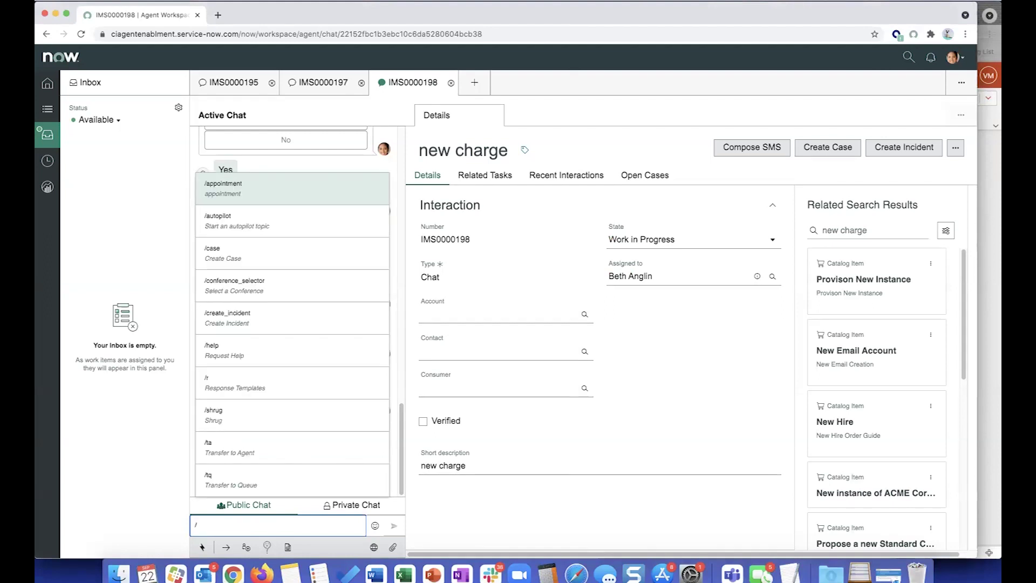
left_click(282, 292)
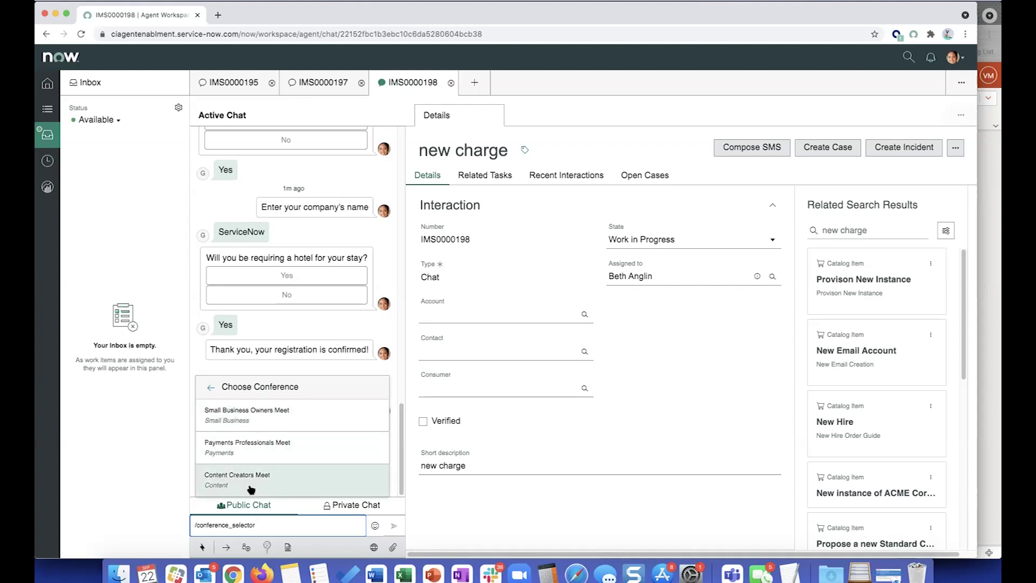
left_click(308, 444)
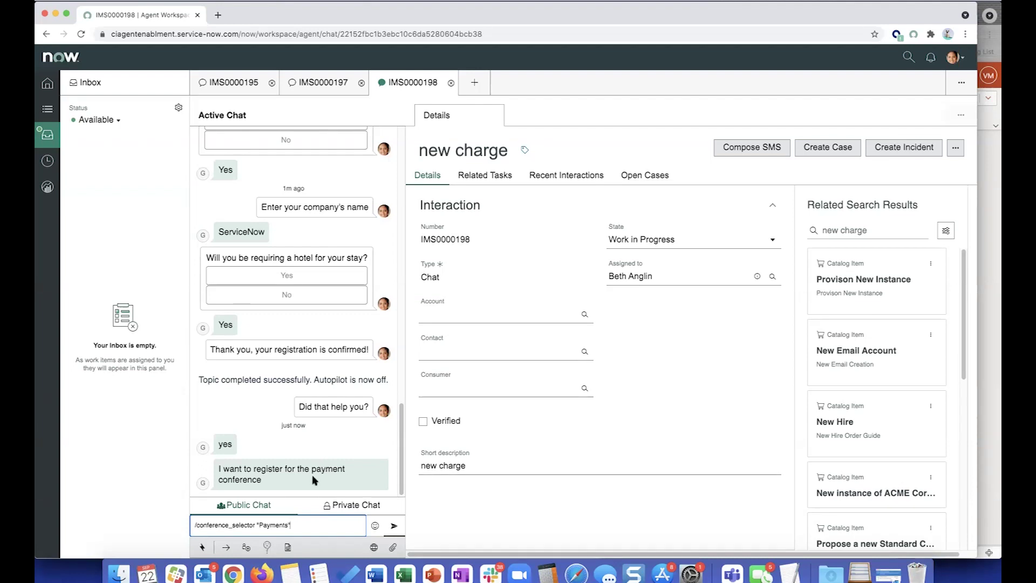
left_click(398, 526)
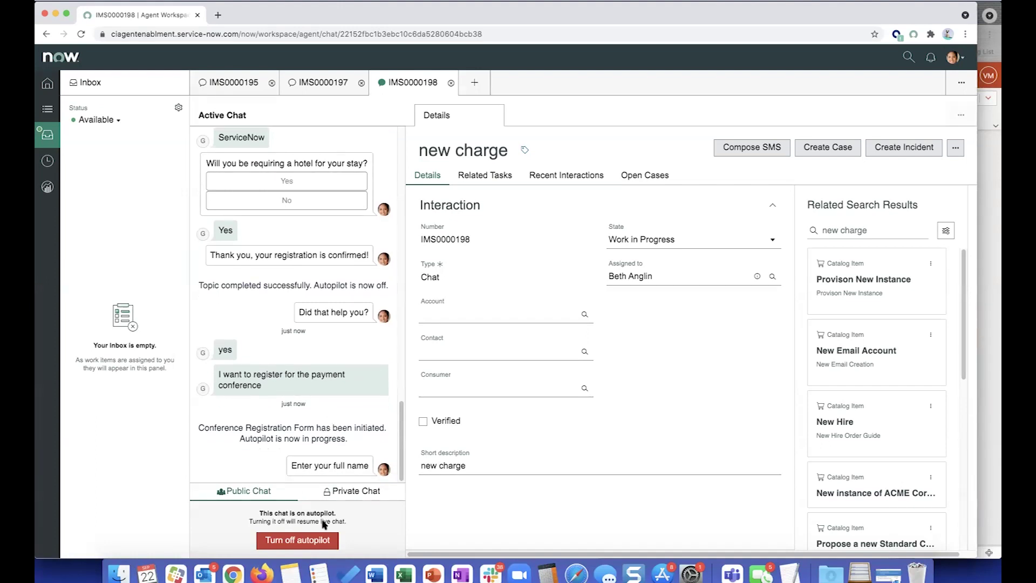
In the portal chat, send the customer's full name and e-mail address.
key("super+Tab")
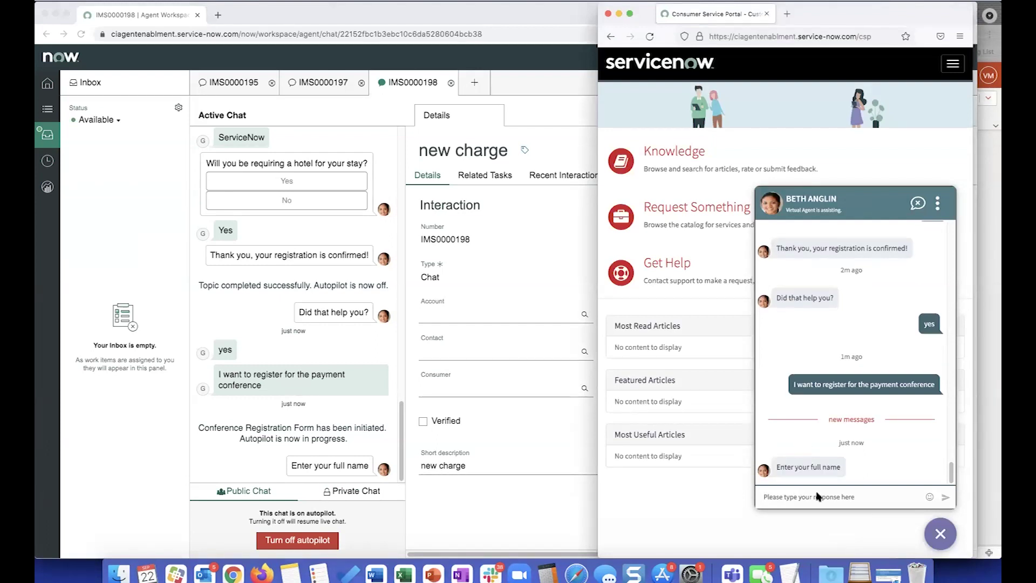
key("Return")
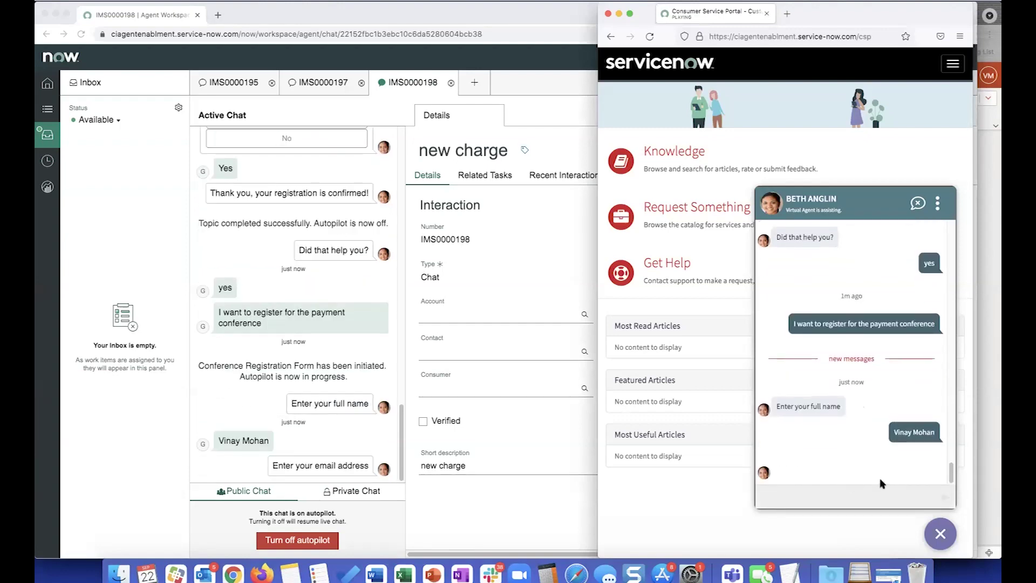
left_click(827, 493)
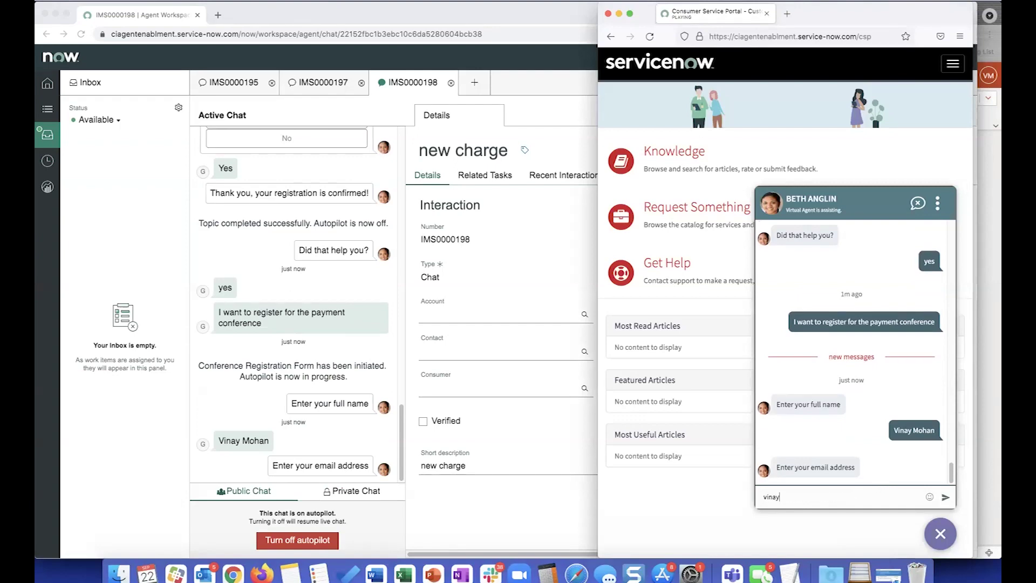
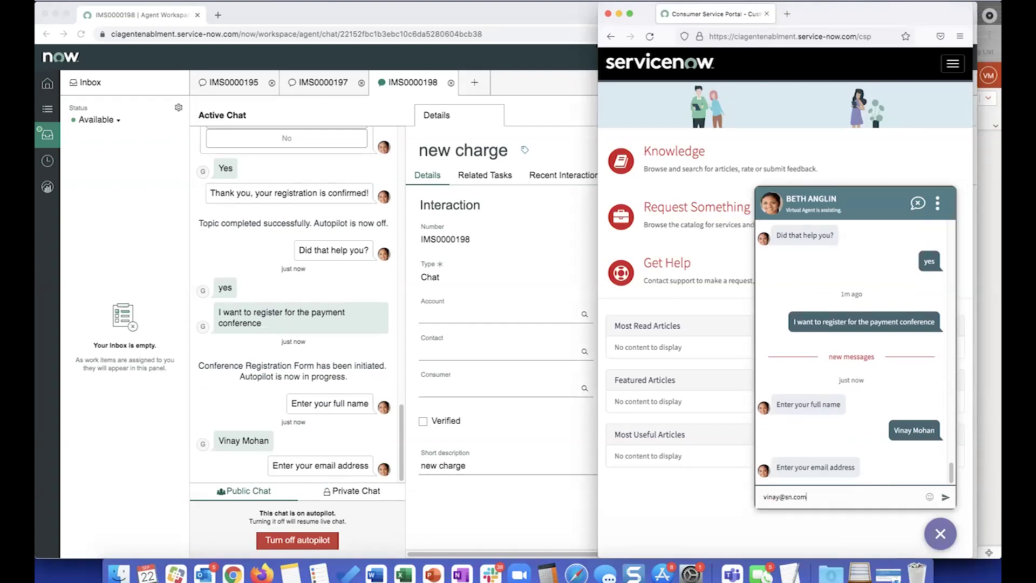
key("Return")
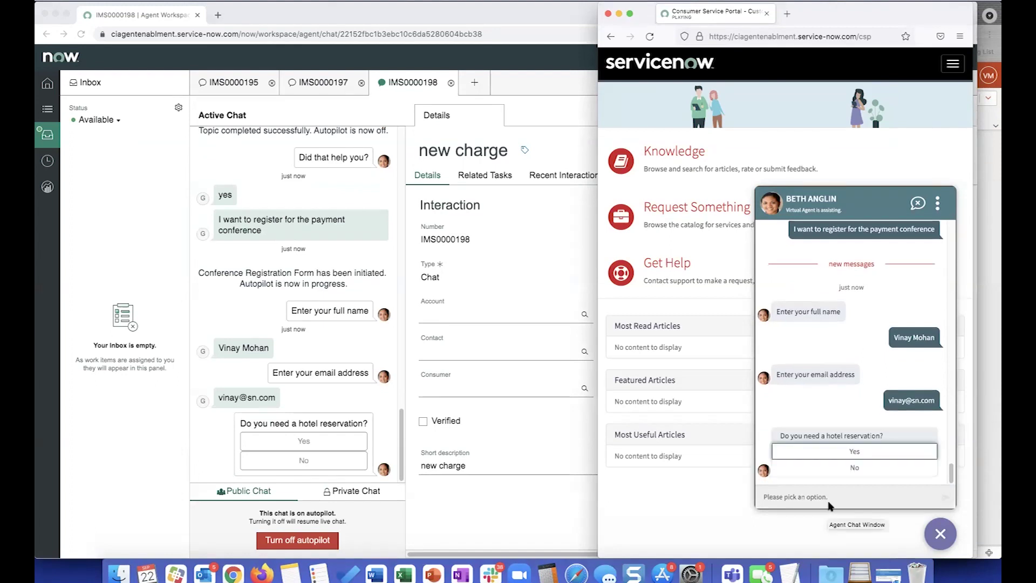
Answer Yes to a hotel reservation and submit a September 24, 2021 arrival date.
left_click(845, 454)
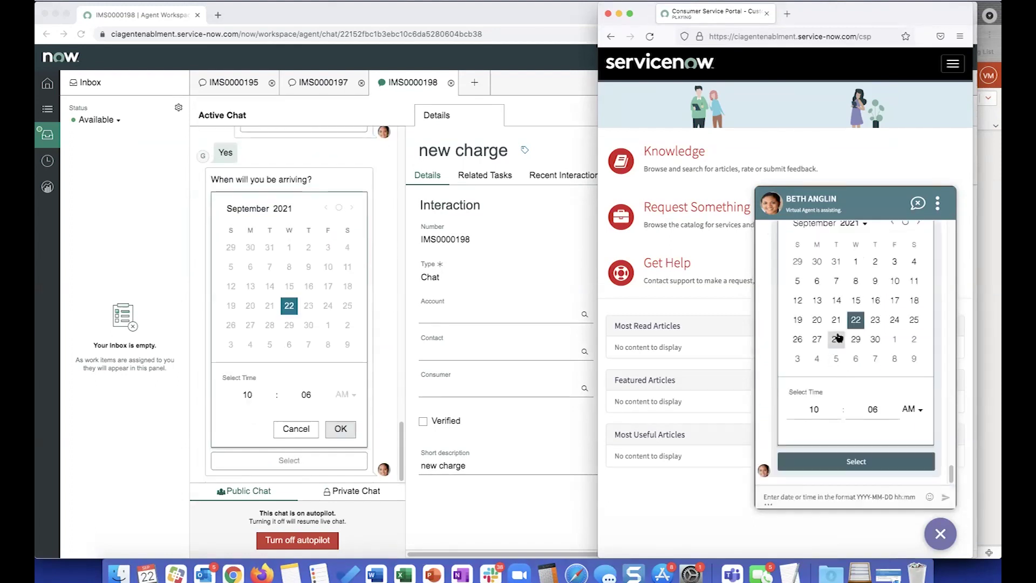
scroll(858, 302, "up", 1)
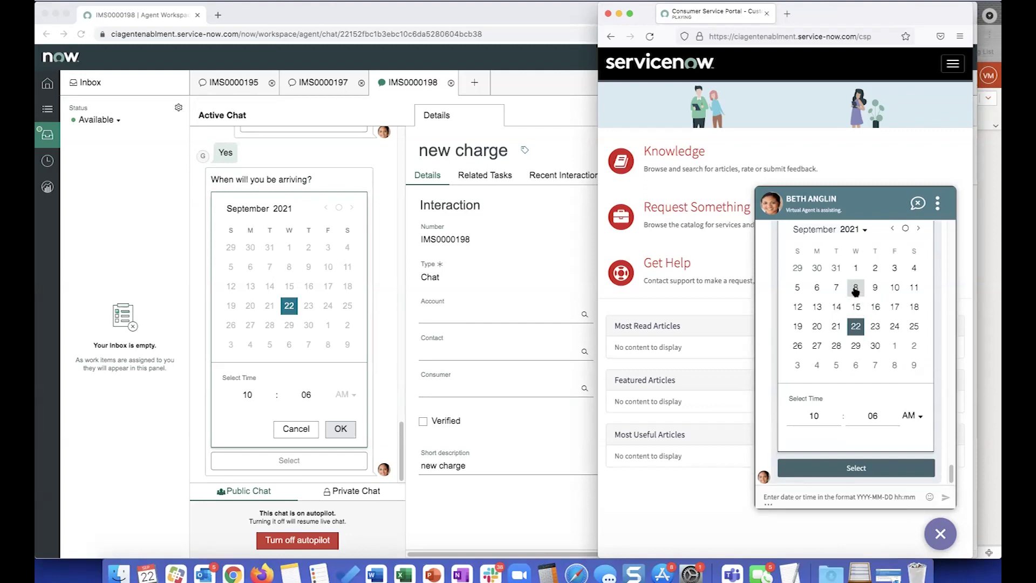
left_click(894, 333)
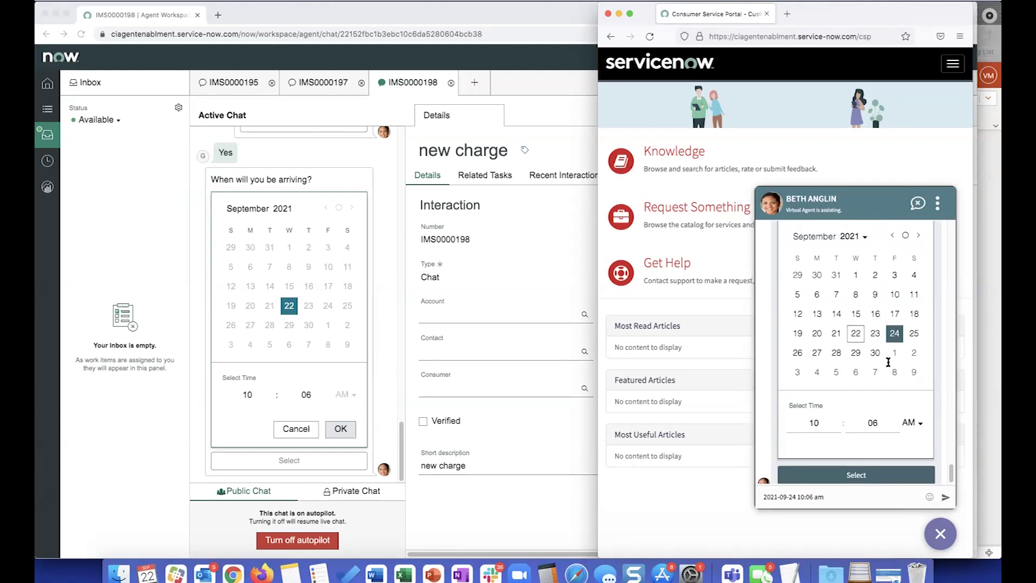
left_click(856, 475)
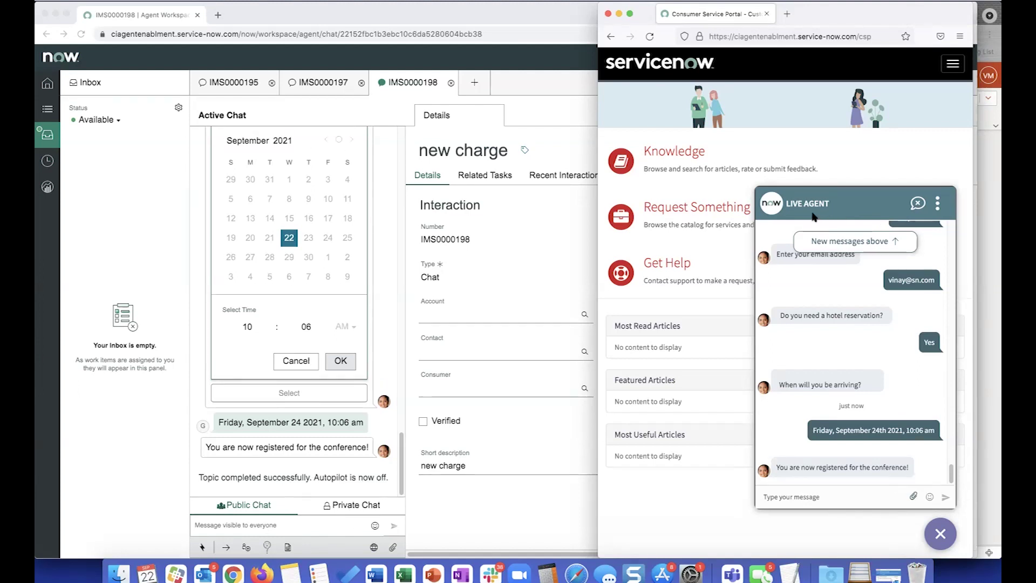
Ask the customer 'Did you need anything else?' from the agent chat.
left_click(273, 524)
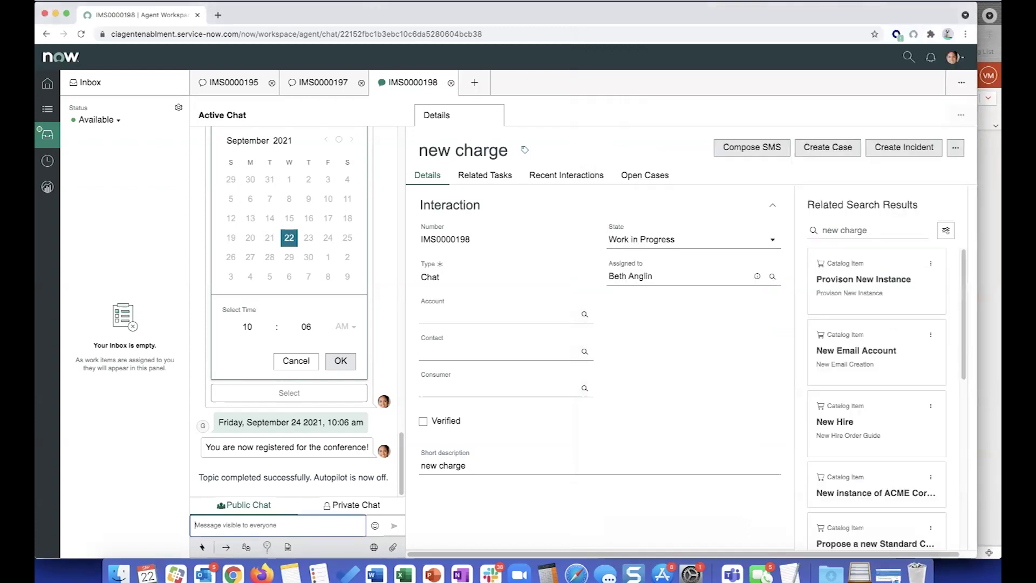
type("Did you need anything else?")
key("Return")
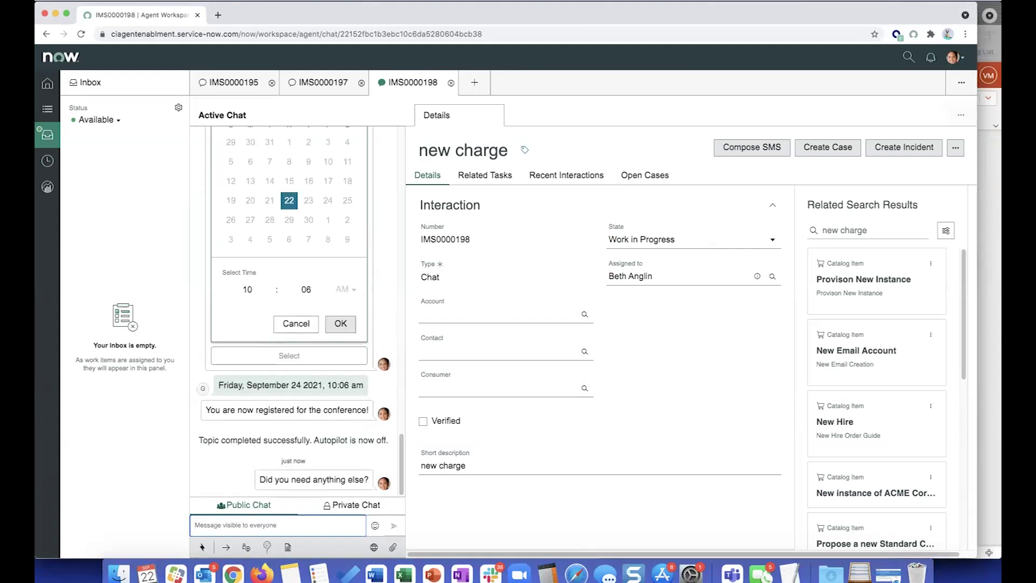
Reply 'No thanks' from the portal chat and confirm ending the conversation.
key("super+Tab")
left_click(851, 493)
type("No thanks")
key("Return")
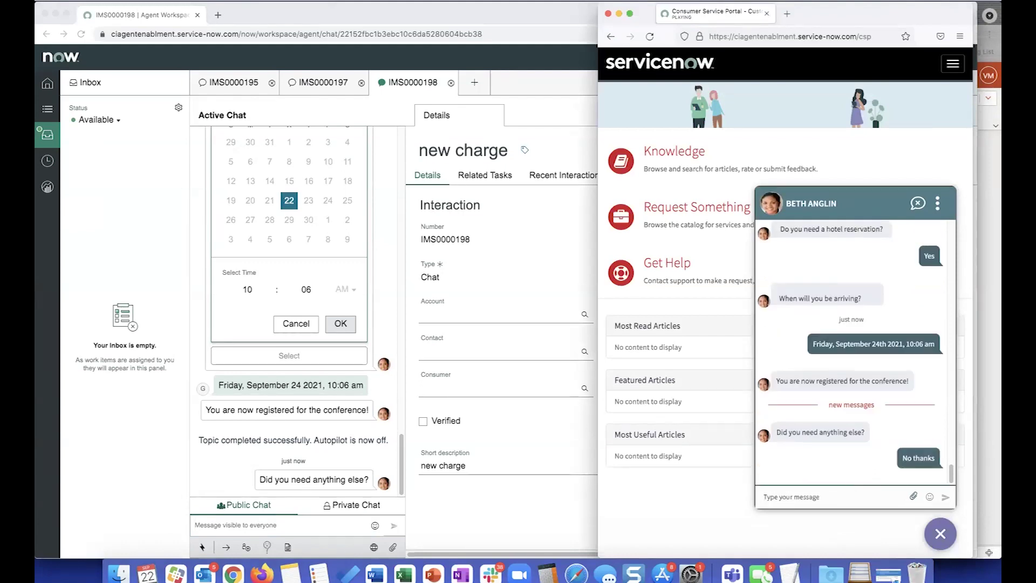
left_click(924, 211)
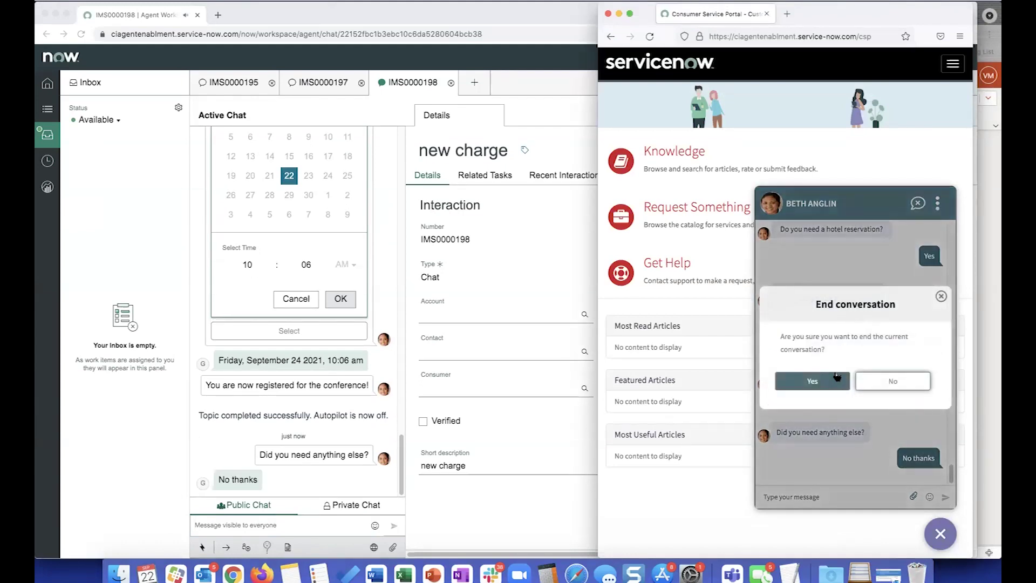
left_click(830, 383)
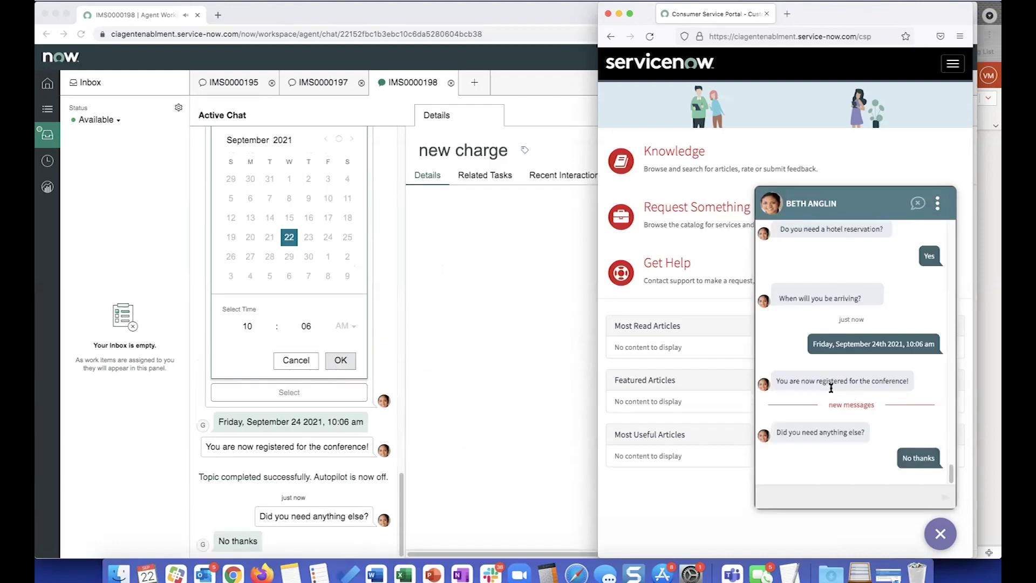